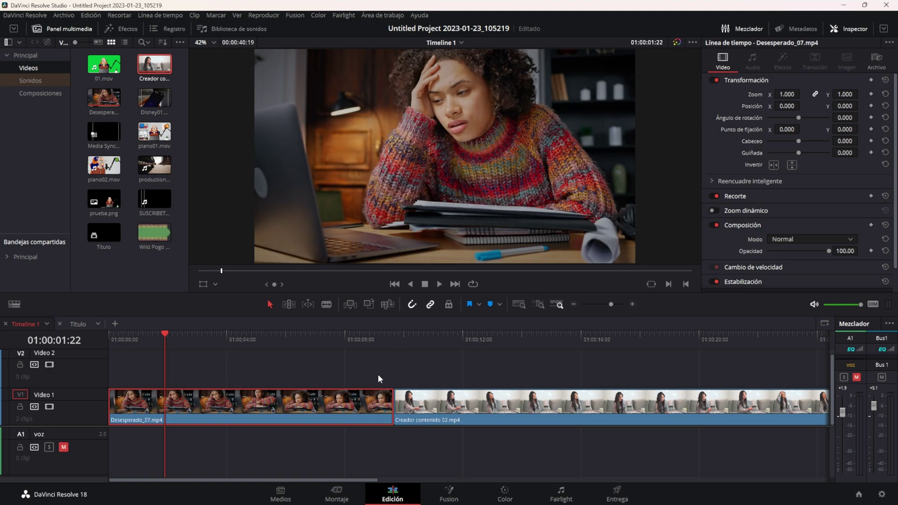
# Switch to the Color page, preview clip 02, then go back to clip 01
pyautogui.click(505, 495)
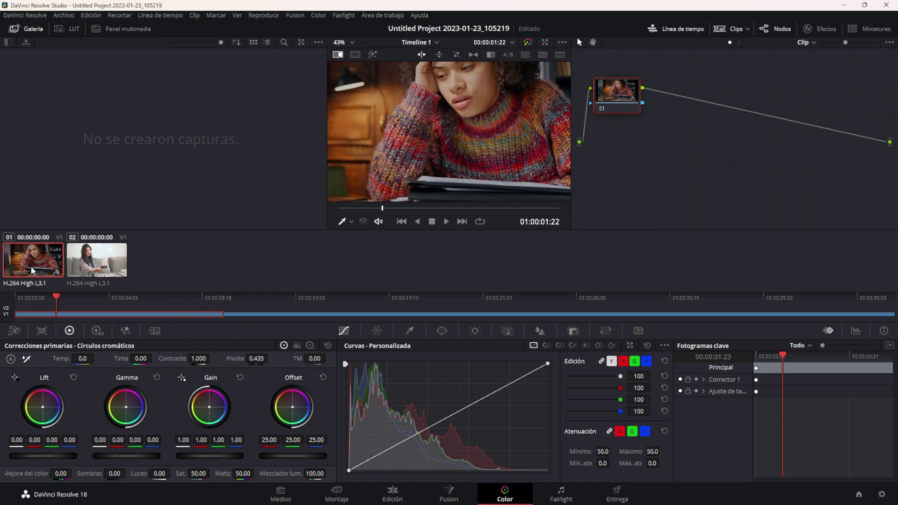
pyautogui.click(100, 260)
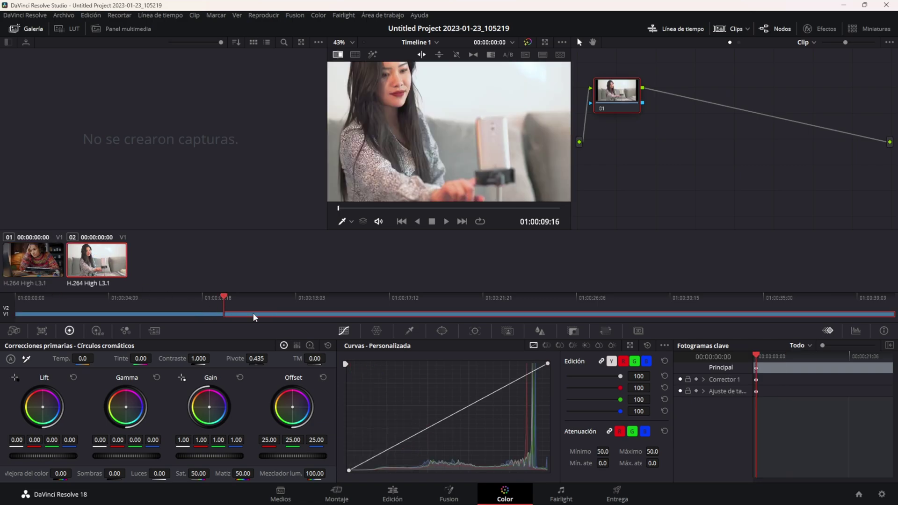
pyautogui.moveTo(221, 297); pyautogui.dragTo(259, 299)
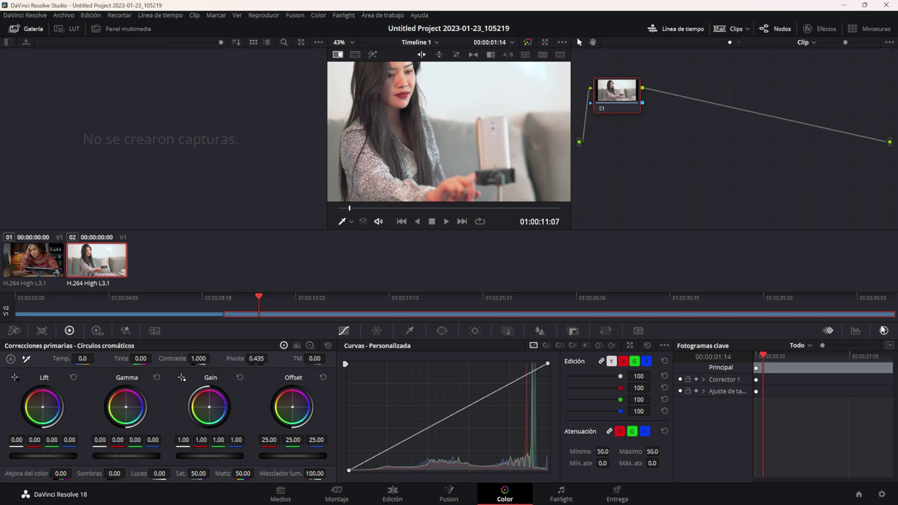
pyautogui.click(887, 298)
pyautogui.click(22, 297)
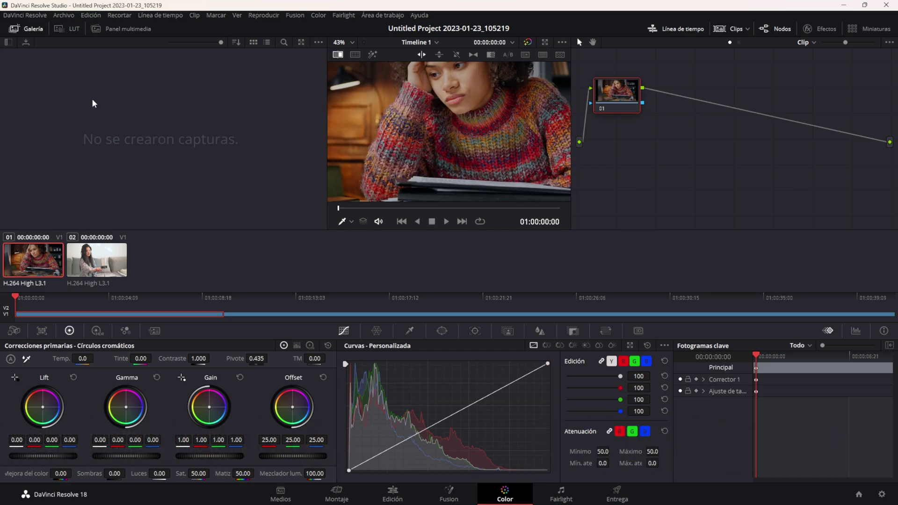
# Open the LUT browser and preview the Sony and Panasonic LUT categories
pyautogui.click(74, 32)
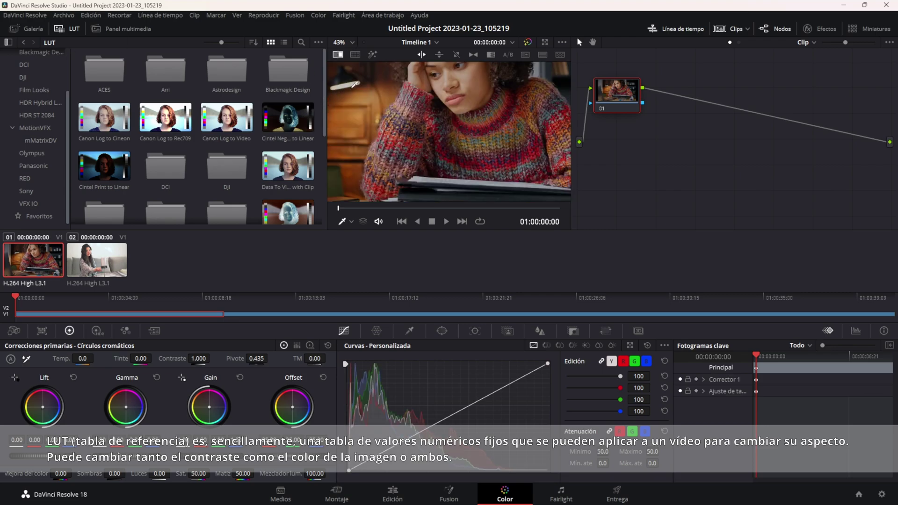
pyautogui.click(27, 191)
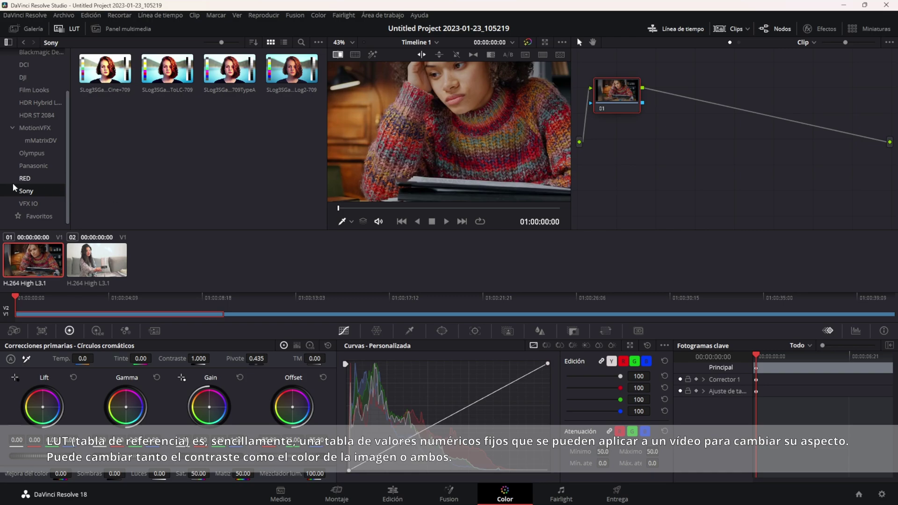
pyautogui.moveTo(69, 187); pyautogui.dragTo(66, 187)
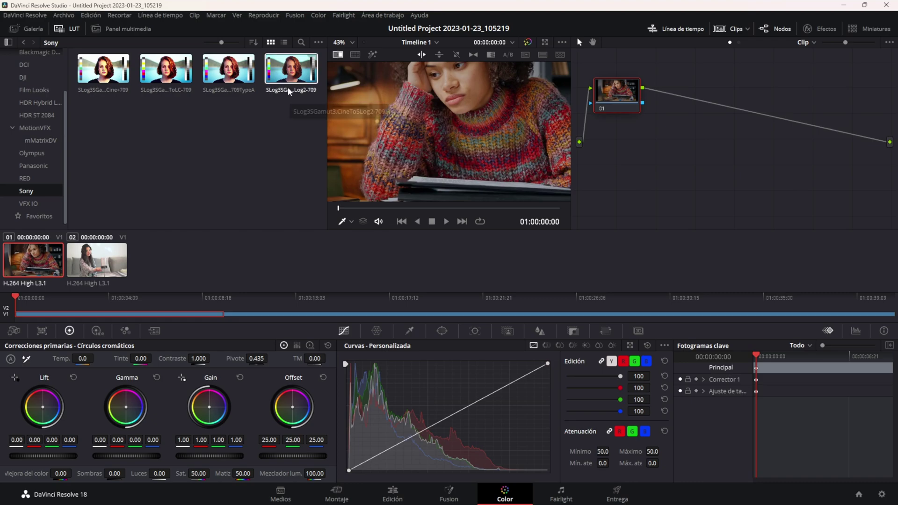
pyautogui.click(33, 166)
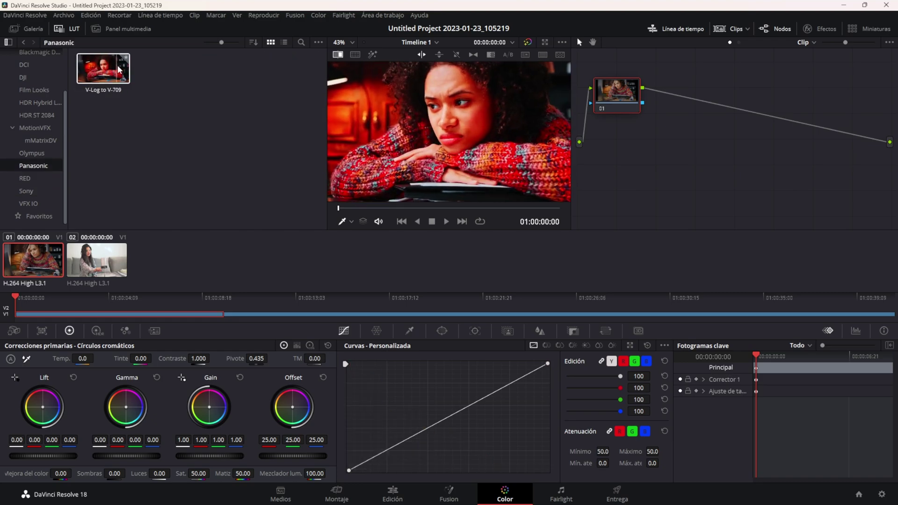
# Set the viewer zoom to Ajustar to fit the whole frame, and widen the viewer
pyautogui.click(352, 42)
pyautogui.click(348, 56)
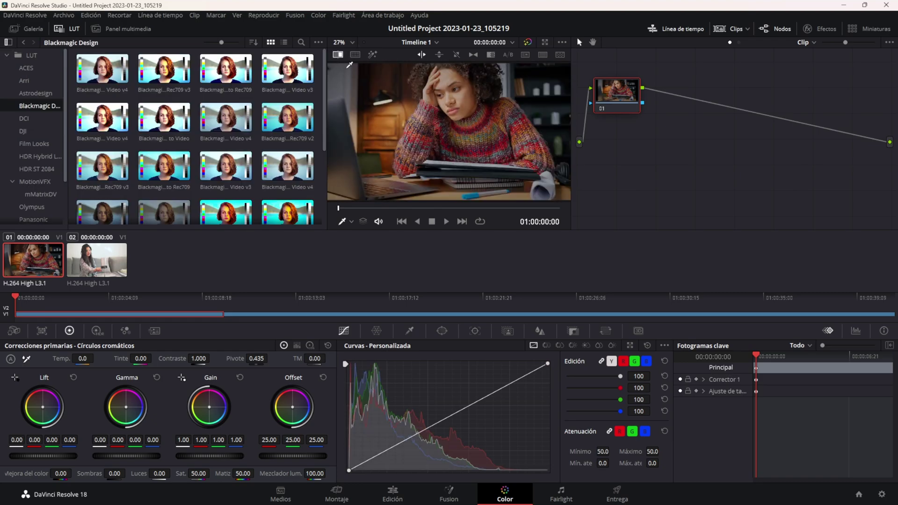
pyautogui.moveTo(569, 177); pyautogui.dragTo(666, 177)
# Browse the Arri, DCI and Film Looks LUT categories, then show the media pool's Videos bin
pyautogui.click(24, 80)
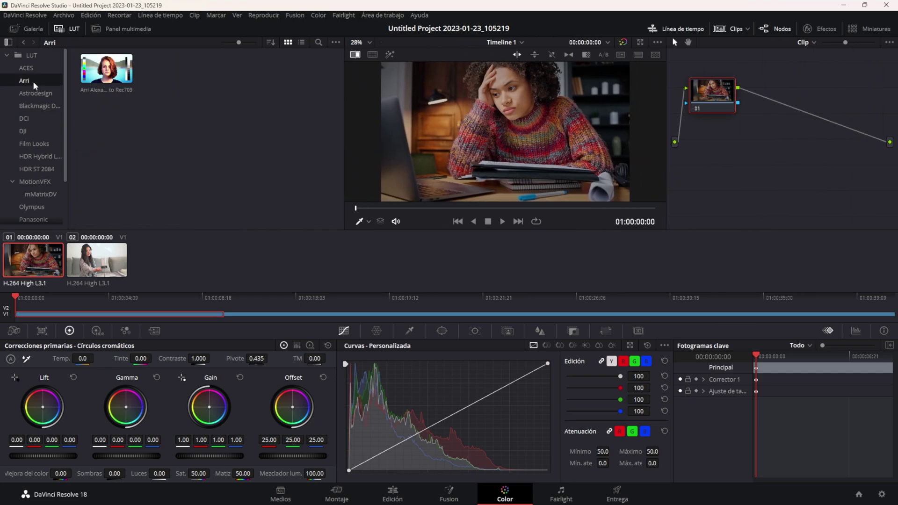
pyautogui.click(23, 119)
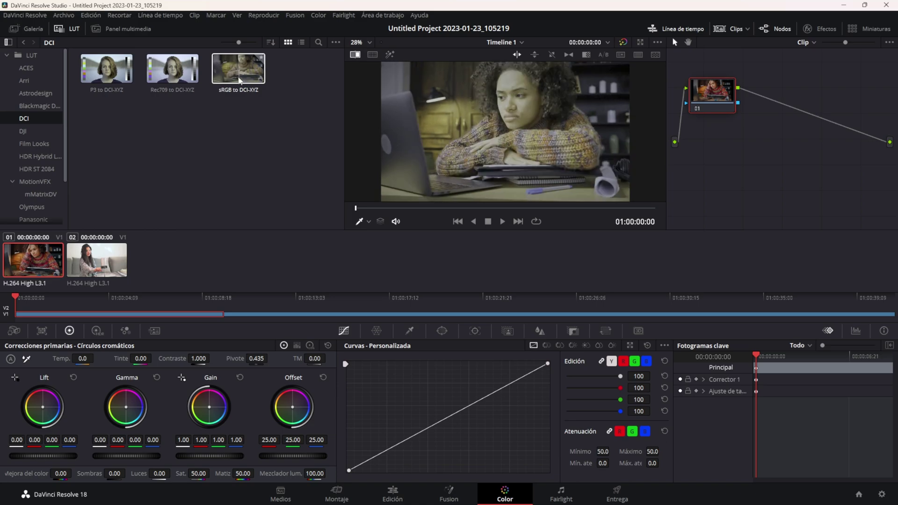
pyautogui.click(34, 143)
pyautogui.click(96, 29)
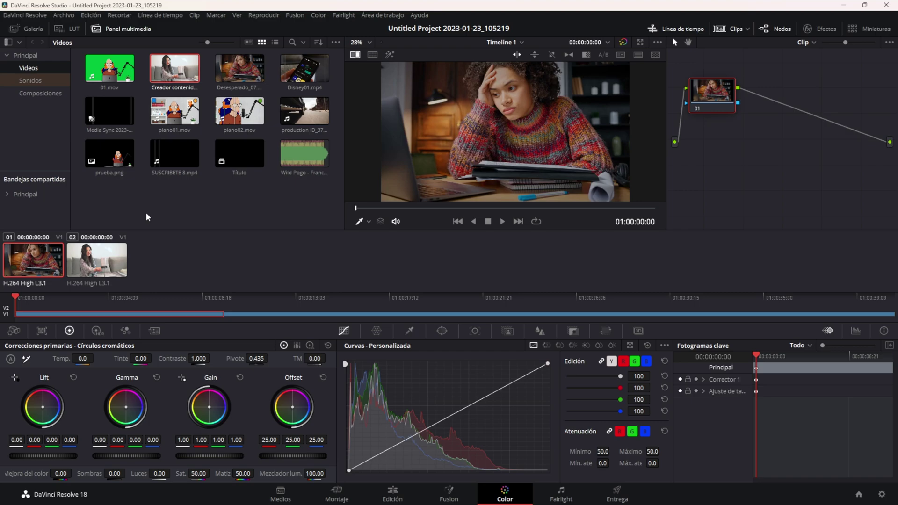
# Hide the media pool with Ctrl+Shift+1, open the empty Galería, and move to a later frame
pyautogui.hotkey('ctrl', 'shift', '1')
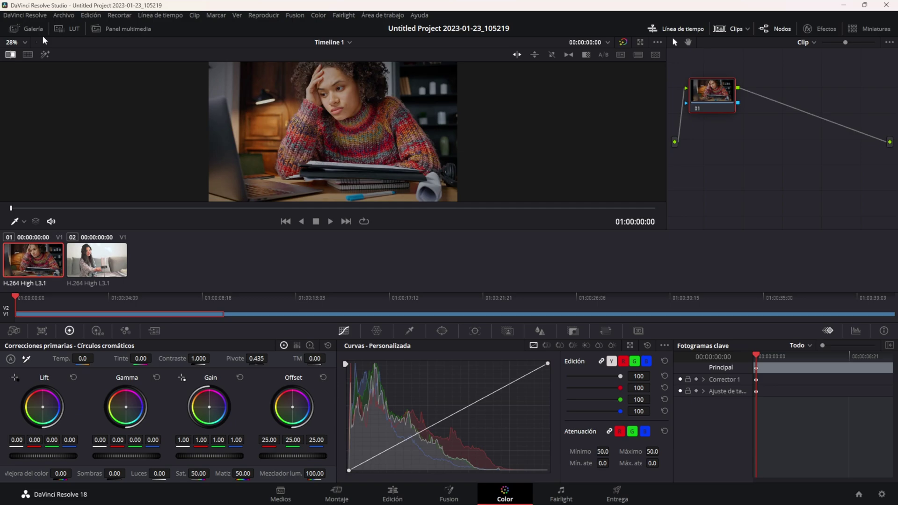
pyautogui.click(31, 29)
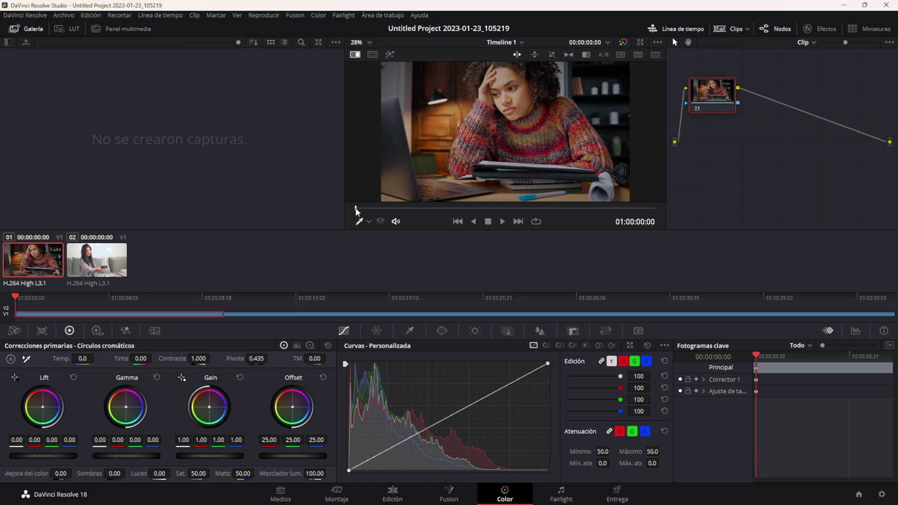
pyautogui.moveTo(356, 209); pyautogui.dragTo(388, 214)
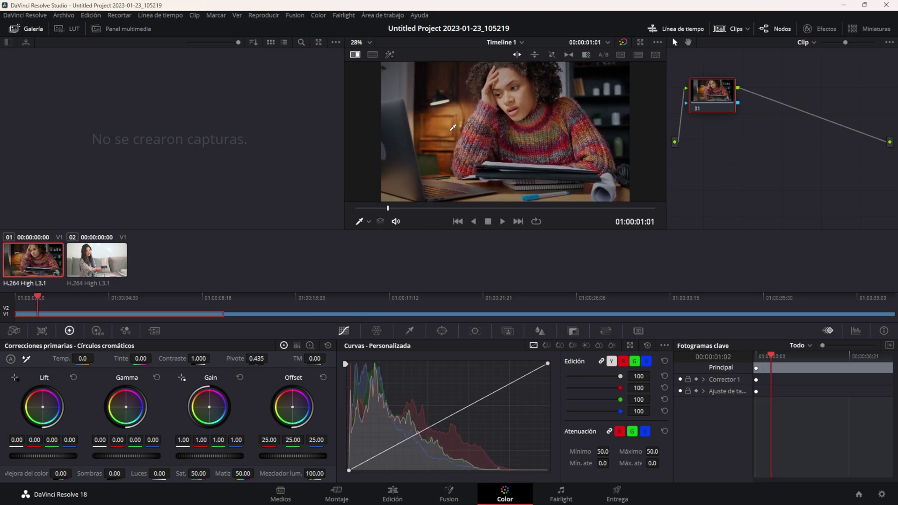
# Grab a still of the current frame as 1.1.1 and start exporting it
pyautogui.rightClick(452, 125)
pyautogui.click(465, 134)
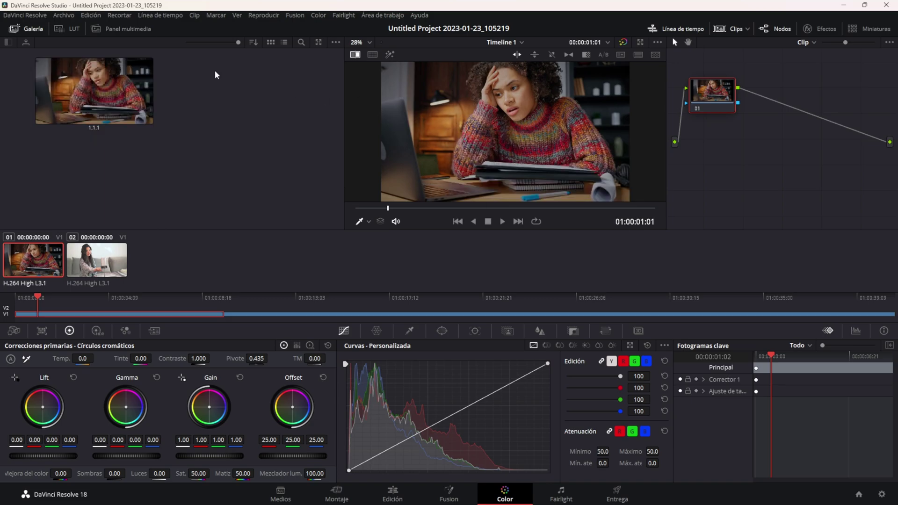
pyautogui.rightClick(124, 96)
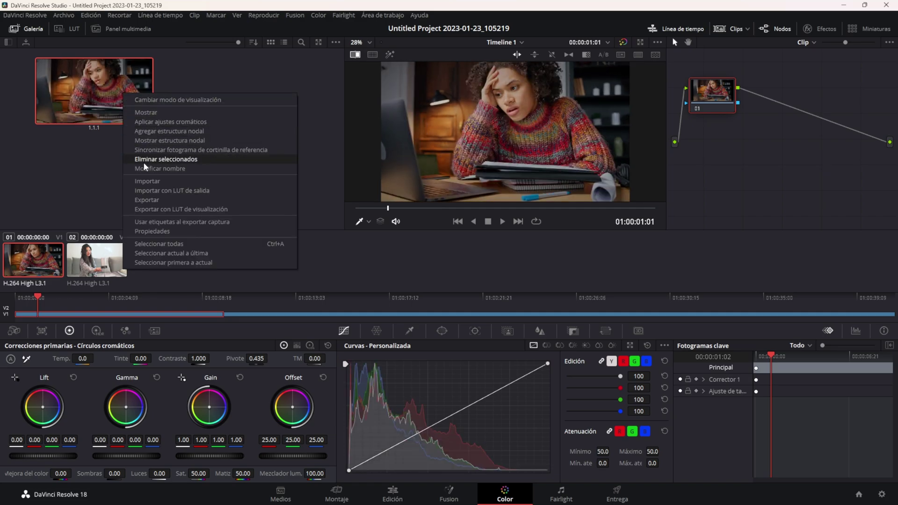
pyautogui.click(147, 200)
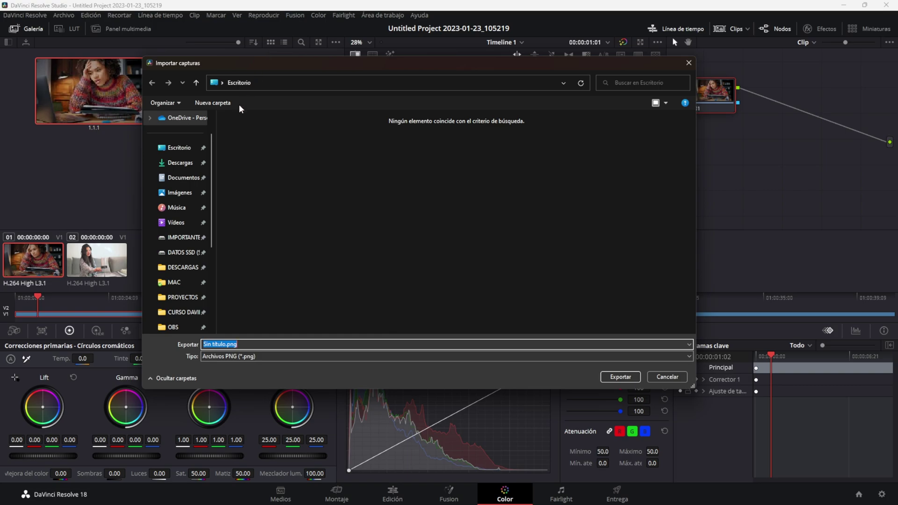
# Set the export destination to Escritorio and the file type to PNG
pyautogui.click(177, 148)
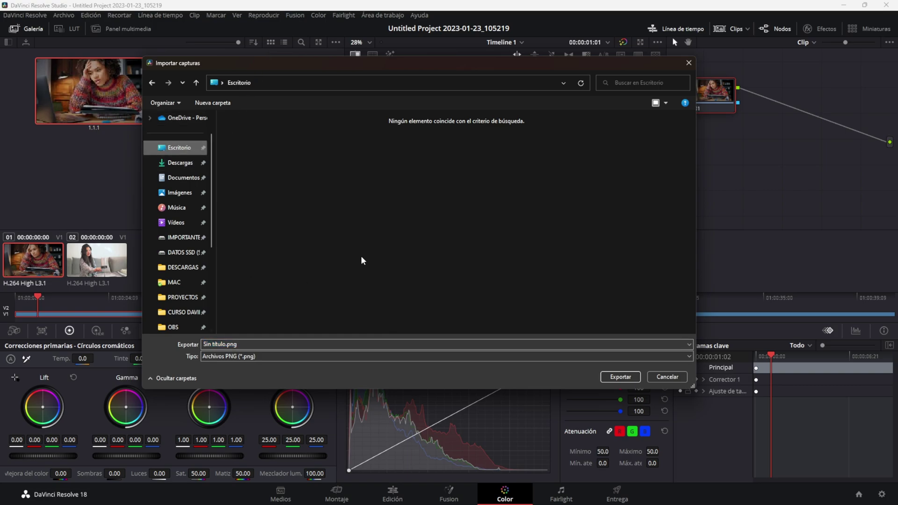
pyautogui.click(248, 362)
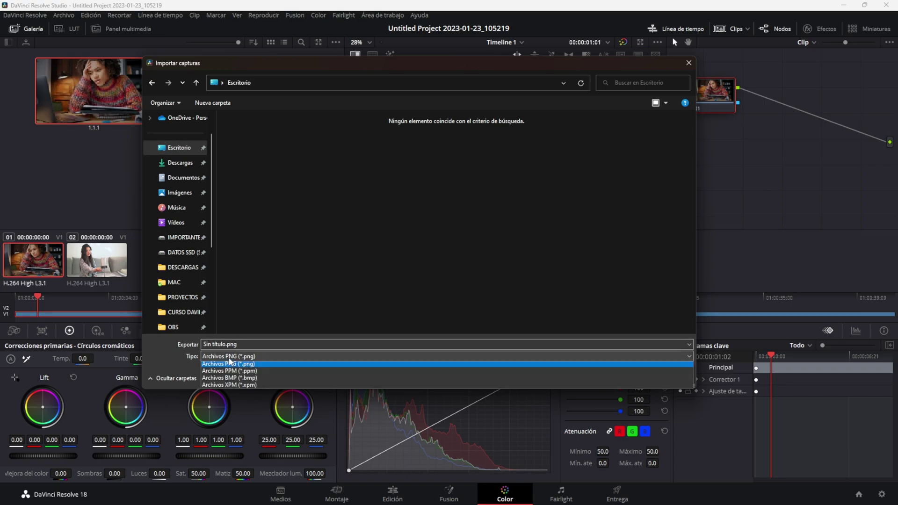
pyautogui.click(262, 368)
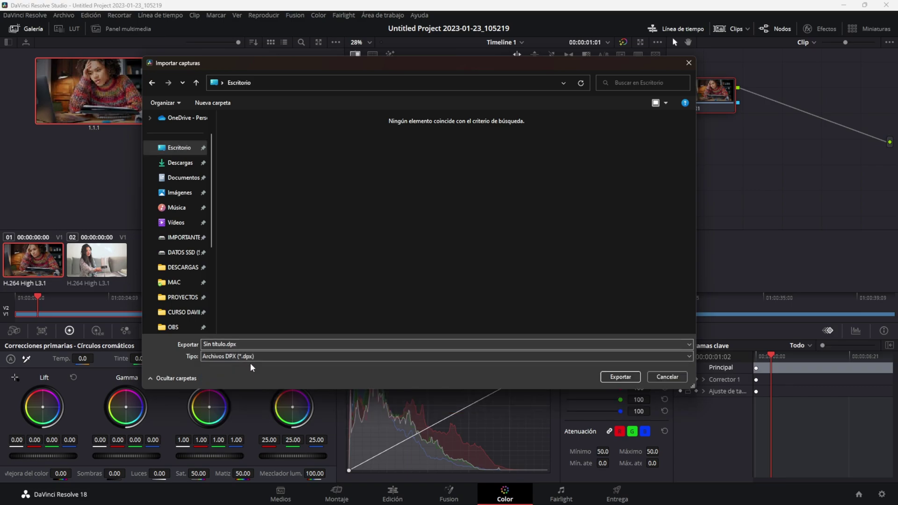
pyautogui.click(251, 363)
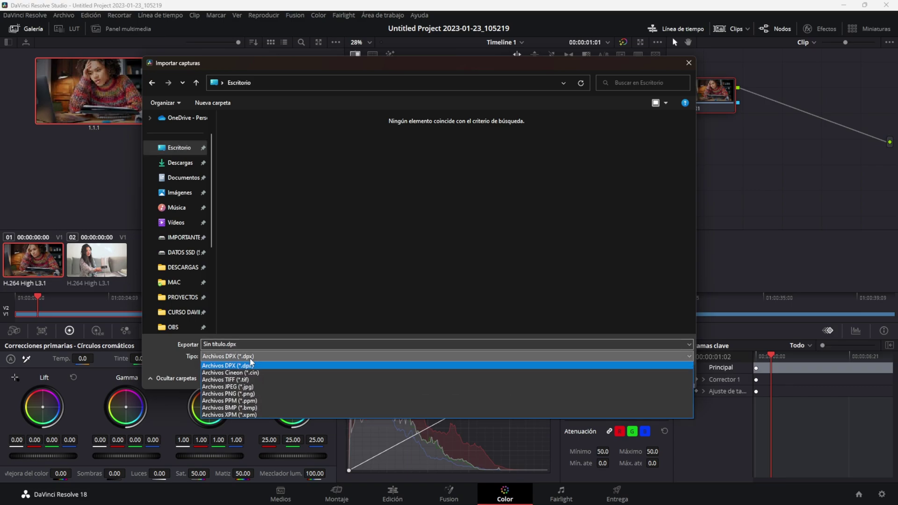
pyautogui.click(254, 395)
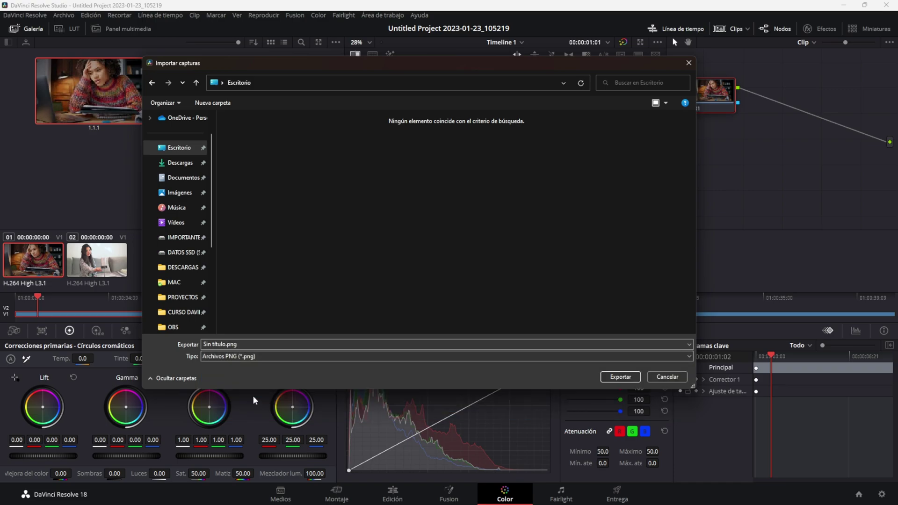
# Export the still as Sin titulo_1.1.1.png, check it in Photos, and return to Resolve
pyautogui.click(620, 377)
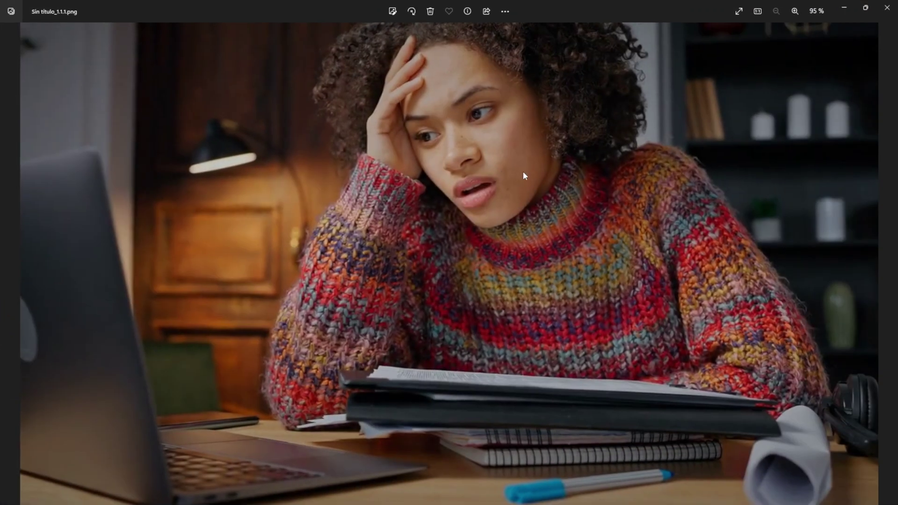
pyautogui.click(846, 12)
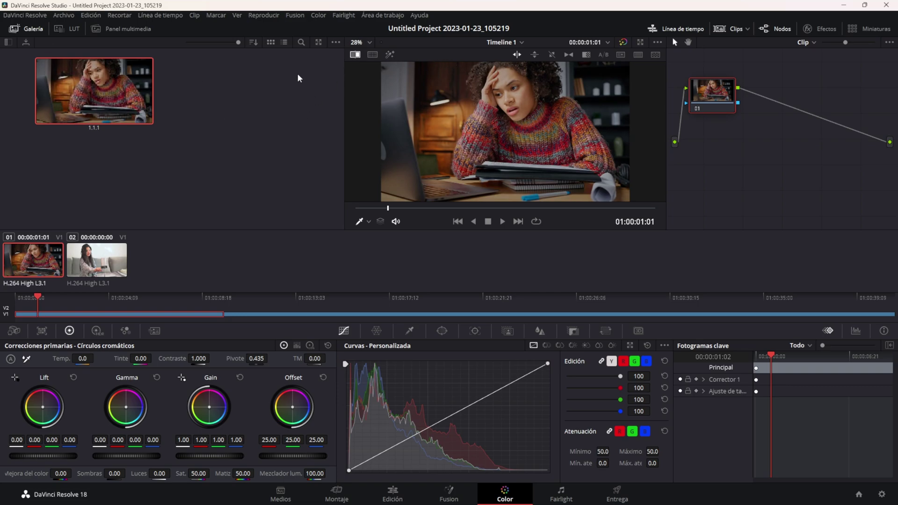
# Close the left panel to enlarge the viewer, and undo a slight Gamma wheel nudge
pyautogui.click(64, 31)
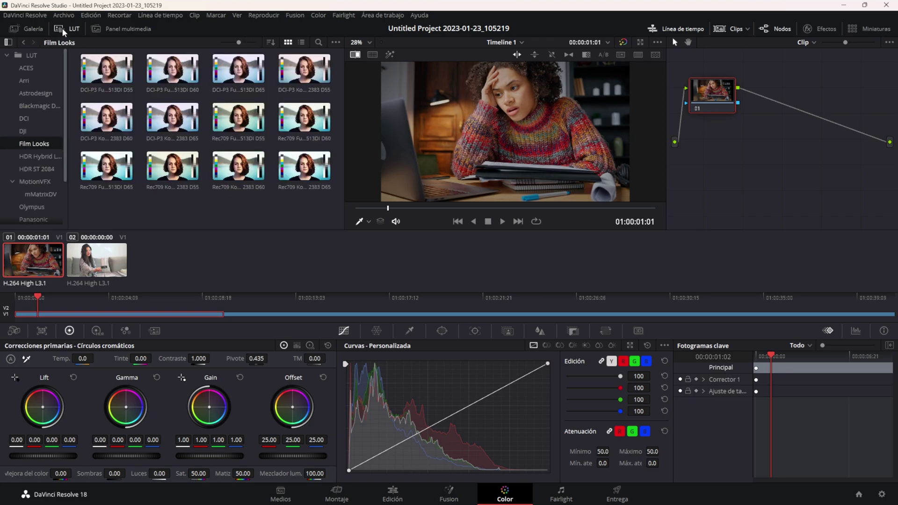
pyautogui.click(64, 31)
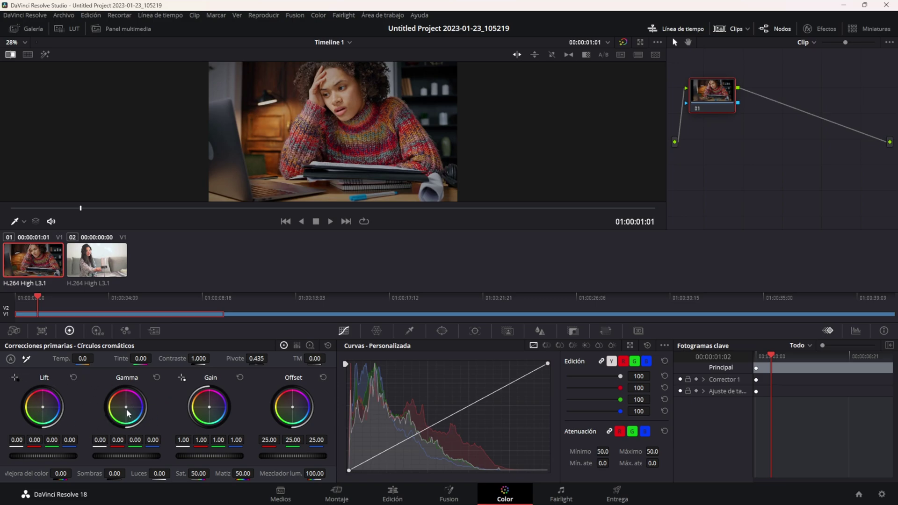
pyautogui.moveTo(126, 407); pyautogui.dragTo(127, 409)
pyautogui.hotkey('ctrl', 'z')
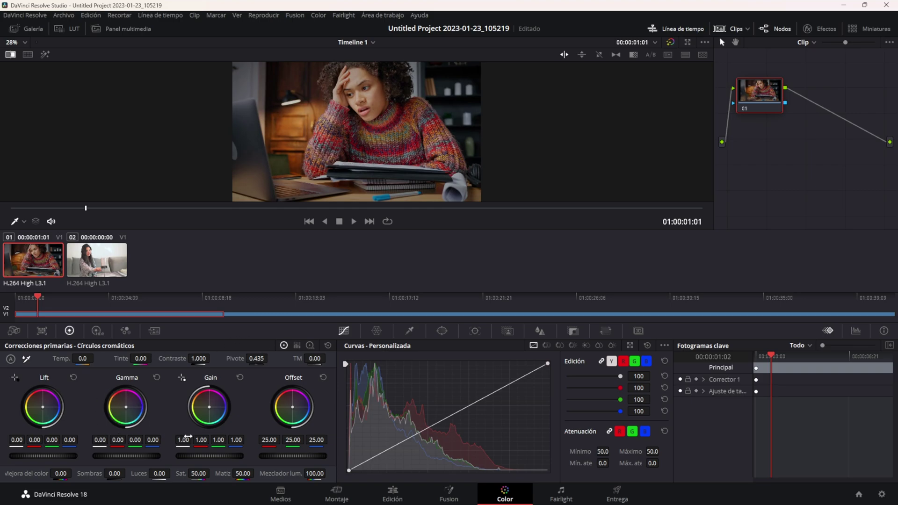
# Save the project and set Lift from a sampled black point: -0.02 (RGB -0.03, -0.01, -0.01)
pyautogui.hotkey('ctrl', 's')
pyautogui.click(16, 378)
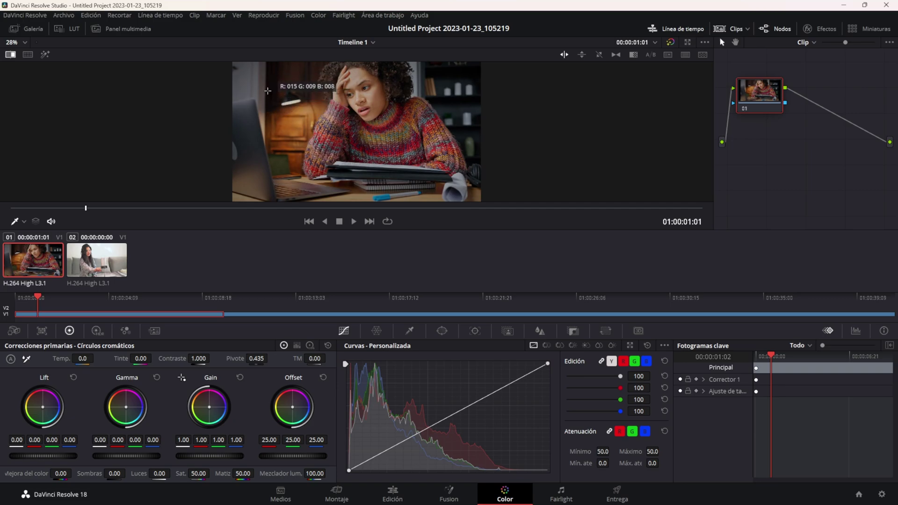
pyautogui.click(267, 90)
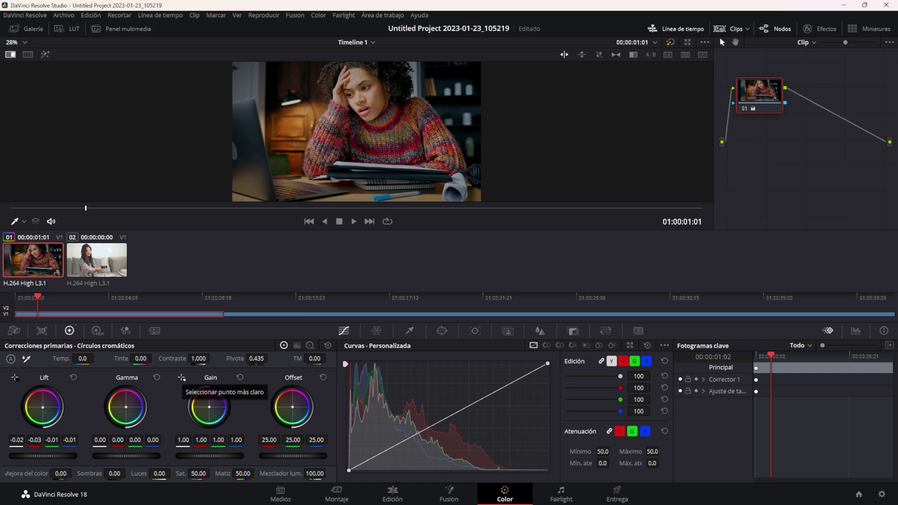
# Balance Gain from the brightest neutral area, giving 1.31 (RGB 1.32, 1.30, 1.32)
pyautogui.click(180, 379)
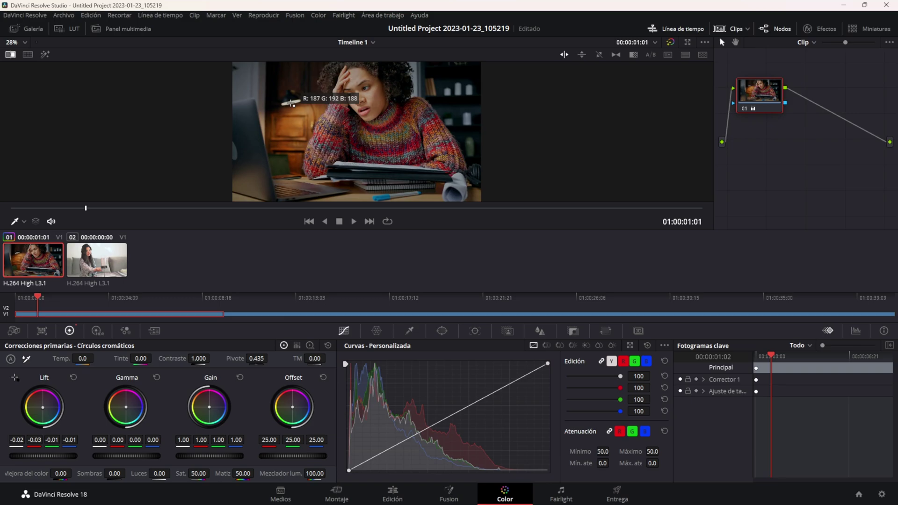
pyautogui.click(291, 102)
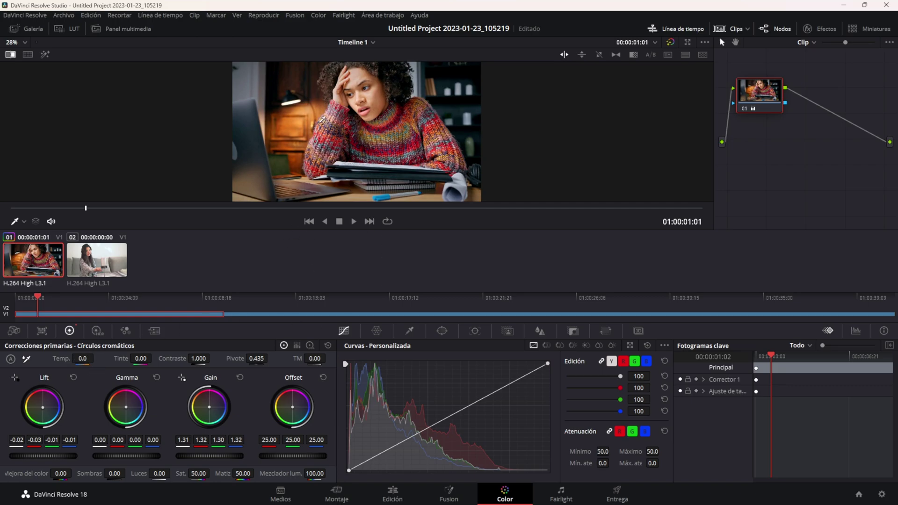
pyautogui.rightClick(322, 125)
# Capture graded still 1.1.2 and export it to the desktop as a PNG
pyautogui.click(328, 131)
pyautogui.click(28, 28)
pyautogui.rightClick(239, 91)
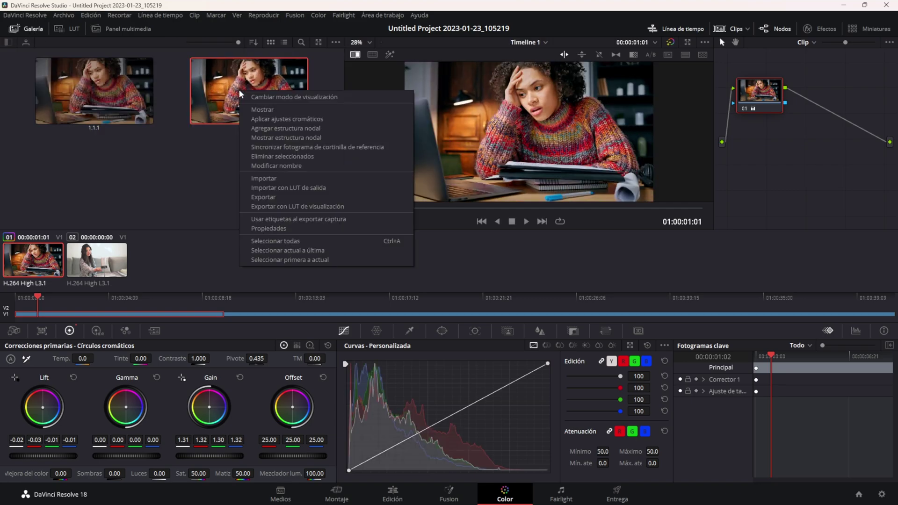
pyautogui.click(268, 196)
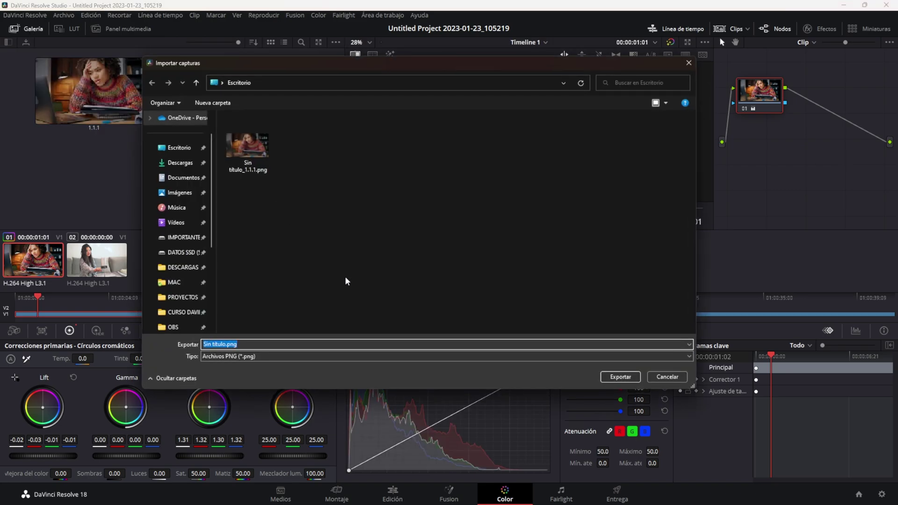
pyautogui.click(618, 378)
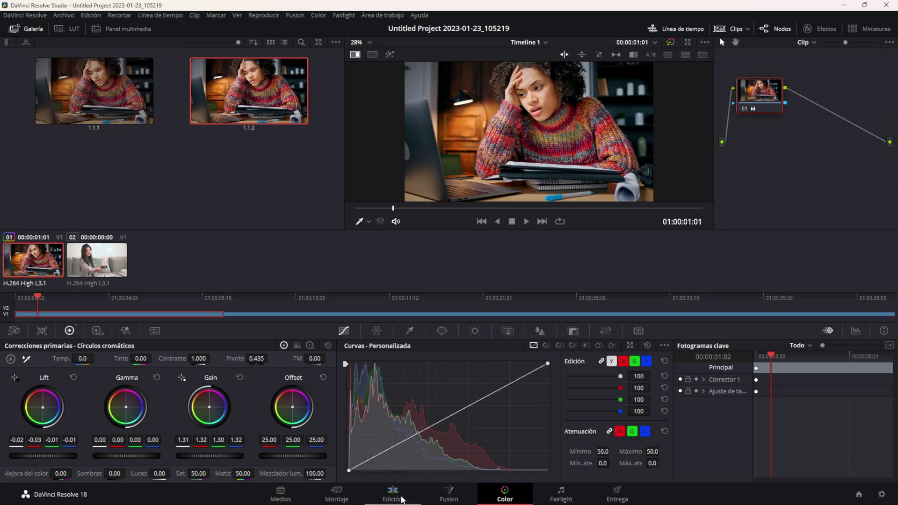
pyautogui.click(402, 496)
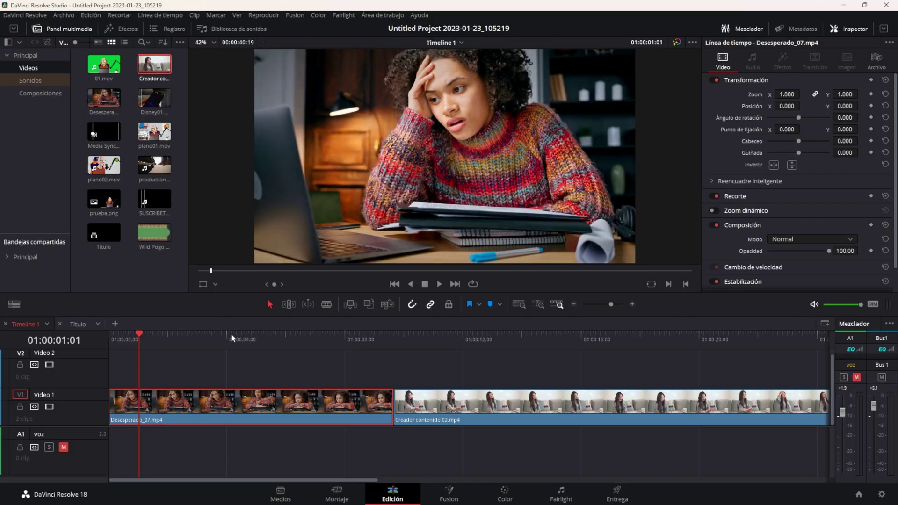
# Place a copy of Desesperado_07.mp4 on track V2 and move the playhead to about 01:00:01:19
pyautogui.moveTo(104, 98); pyautogui.dragTo(112, 364)
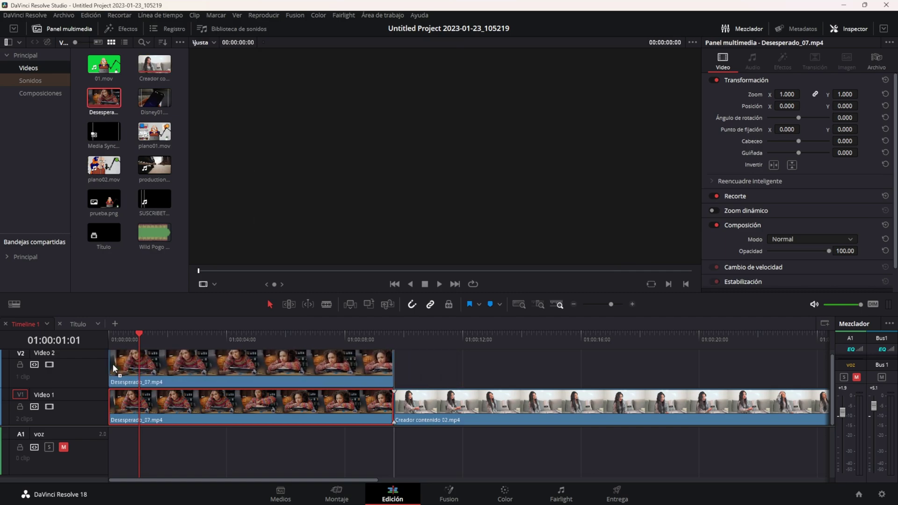
pyautogui.click(149, 355)
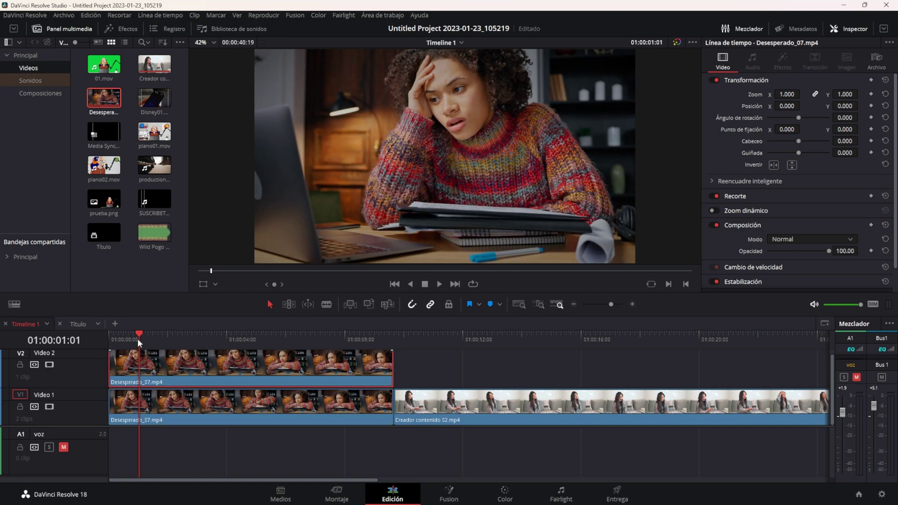
pyautogui.moveTo(137, 339); pyautogui.dragTo(159, 338)
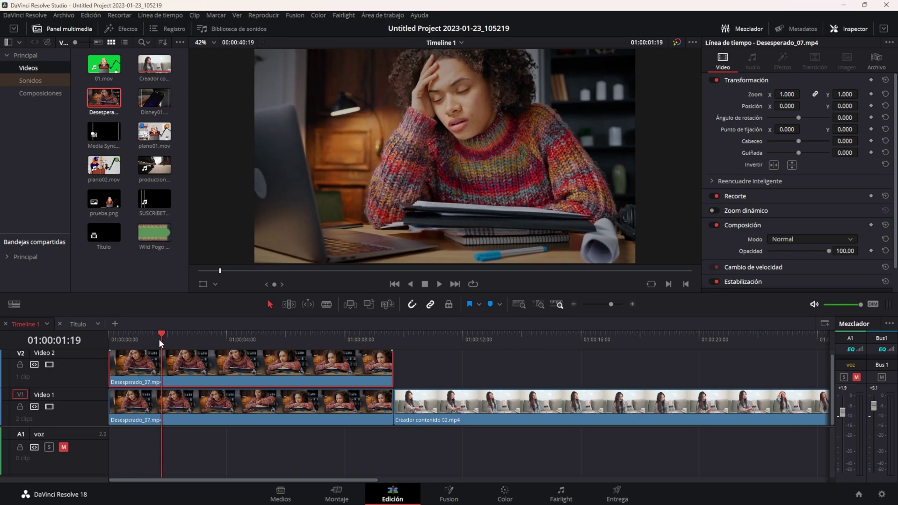
# Toggle the V2 clip with D to compare graded and ungraded footage, leaving it disabled
pyautogui.press('d')
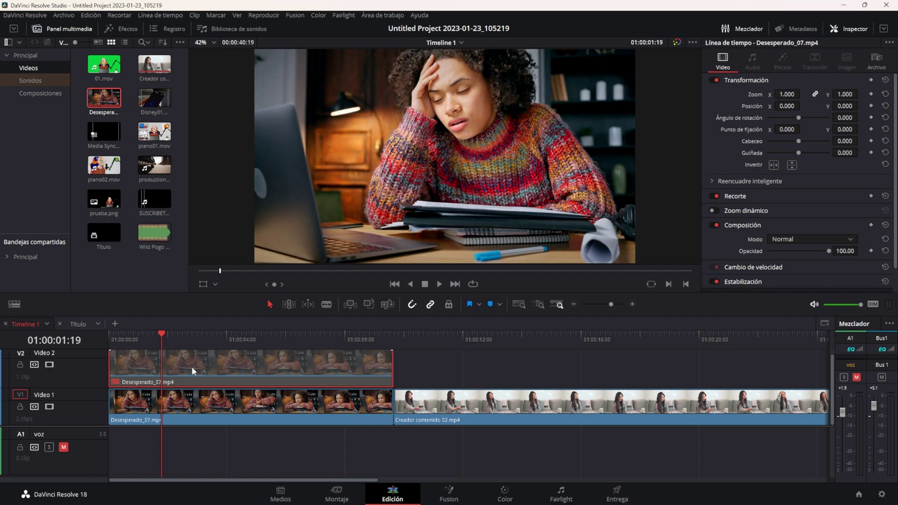
pyautogui.press('d')
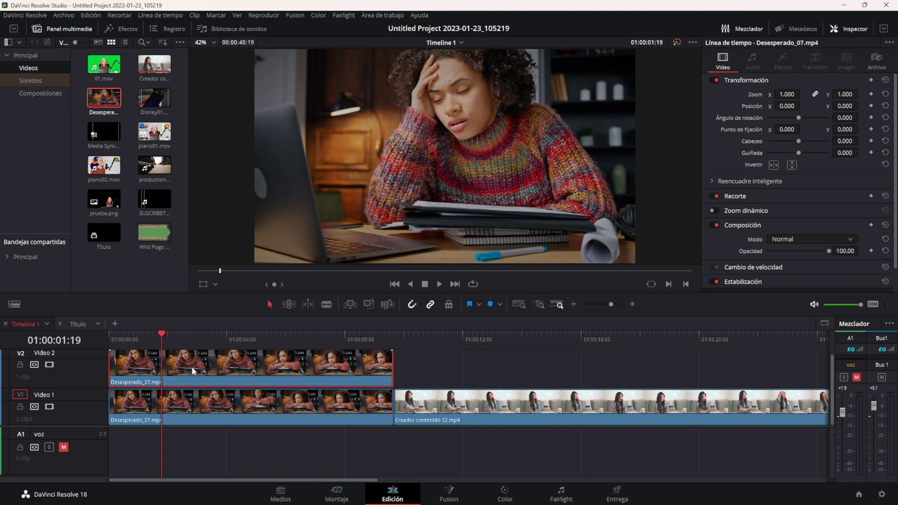
pyautogui.press('d')
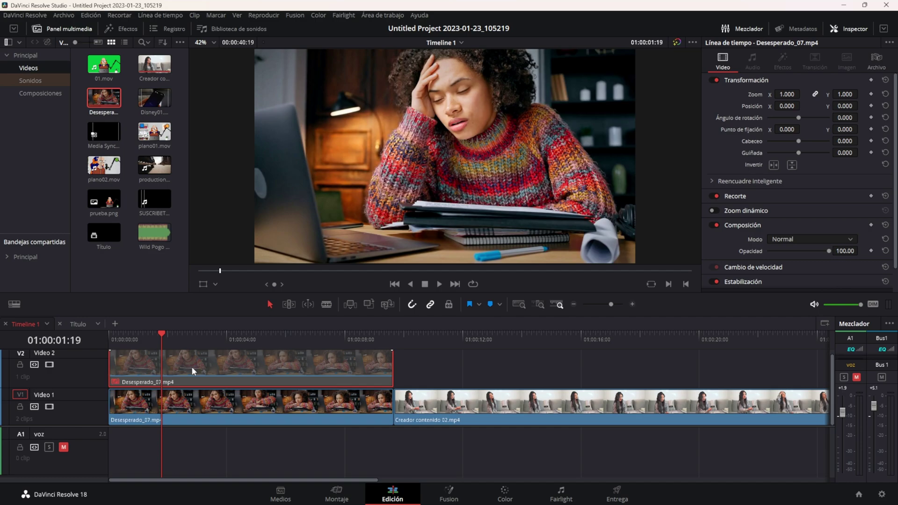
pyautogui.press('d')
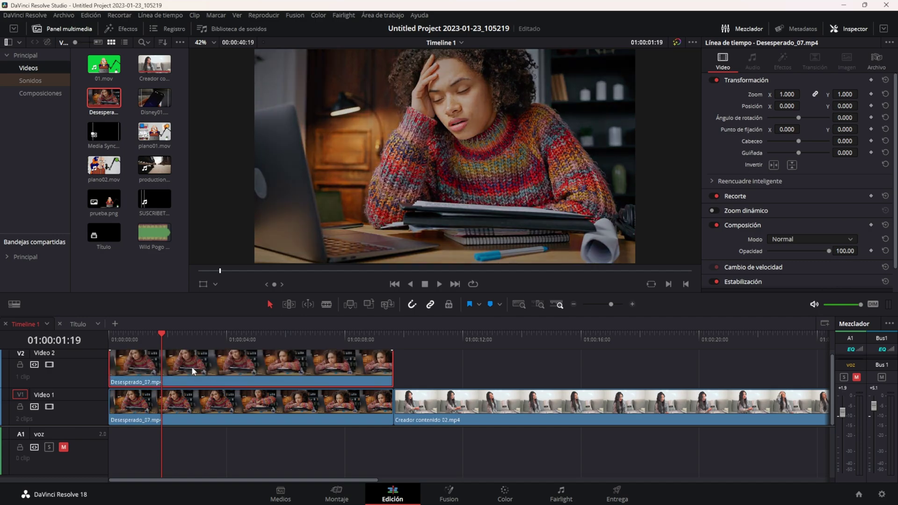
pyautogui.press('d')
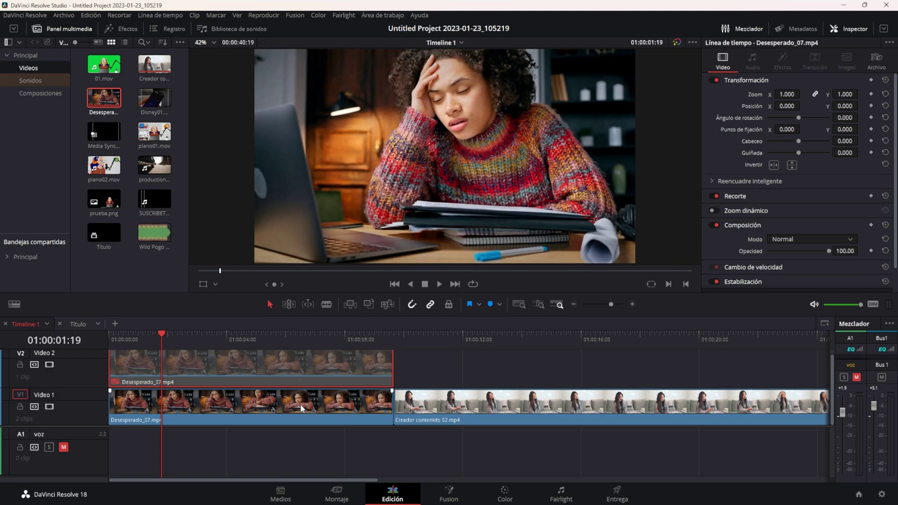
pyautogui.click(504, 493)
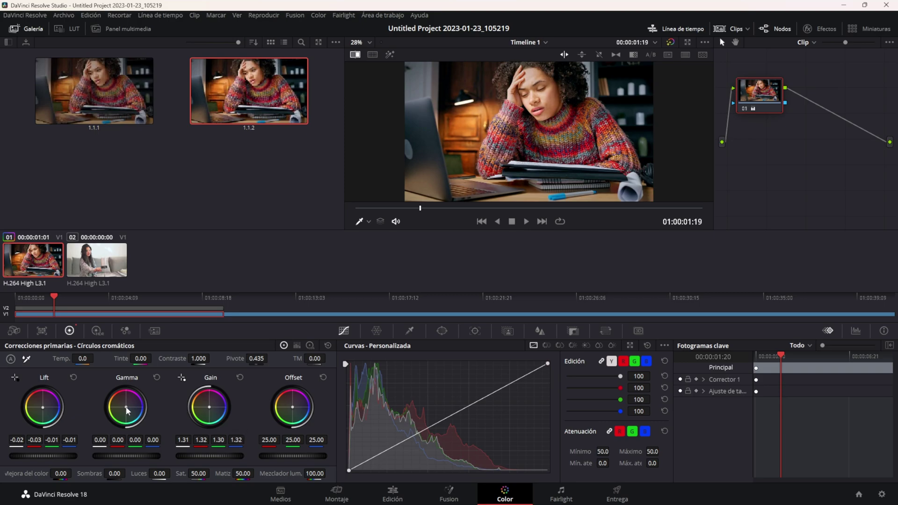
# Nudge the first clip's Gamma and warm its Offset slightly, then trial a Gain tint on clip 02 and reset it
pyautogui.moveTo(126, 409); pyautogui.dragTo(126, 408)
pyautogui.moveTo(295, 410); pyautogui.dragTo(292, 407)
pyautogui.click(87, 263)
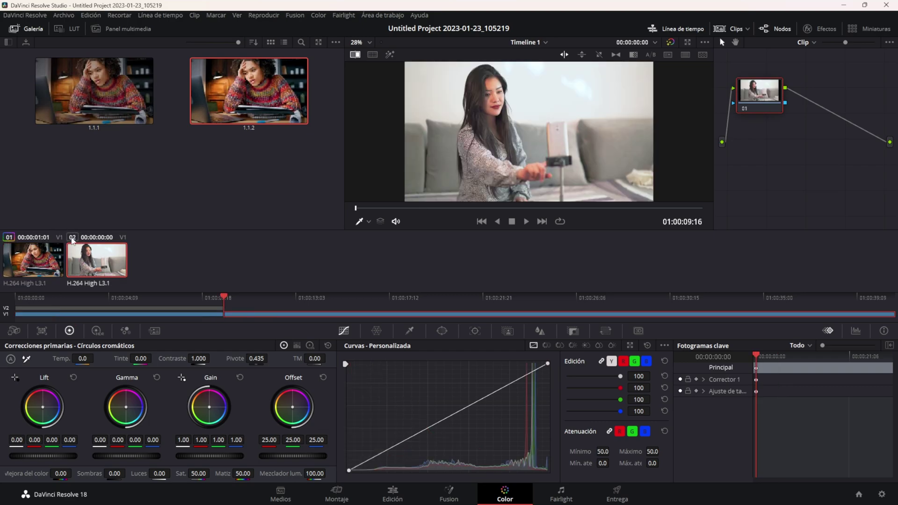
pyautogui.moveTo(209, 407); pyautogui.dragTo(213, 406)
pyautogui.hotkey('ctrl', 'Home')
# Pick clip 02's darkest and brightest viewer points to set Lift -0.03 and Gain 1.08 (RGB 1.11, 1.07, 1.07)
pyautogui.click(15, 377)
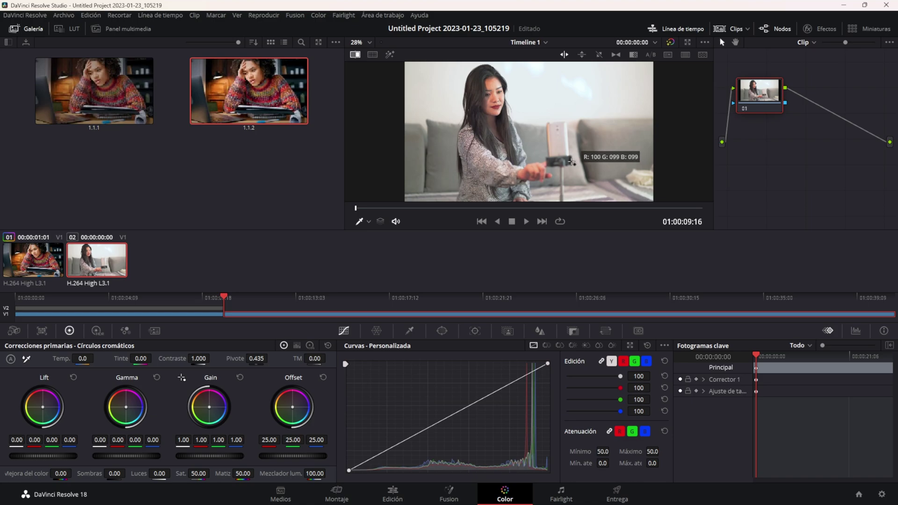
pyautogui.click(497, 118)
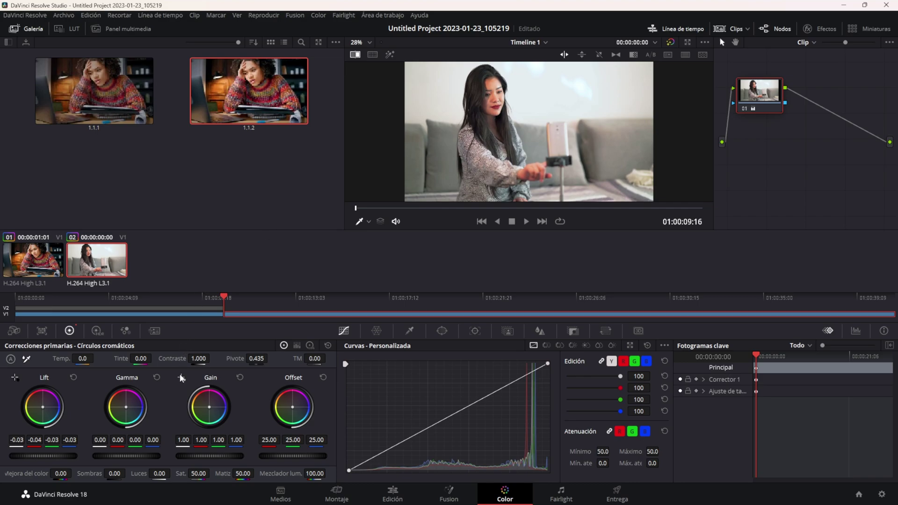
pyautogui.click(182, 377)
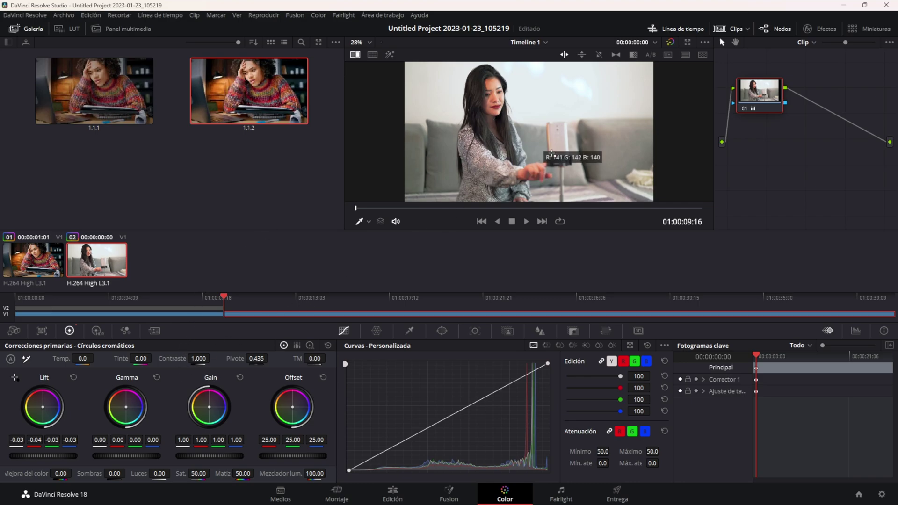
pyautogui.click(596, 105)
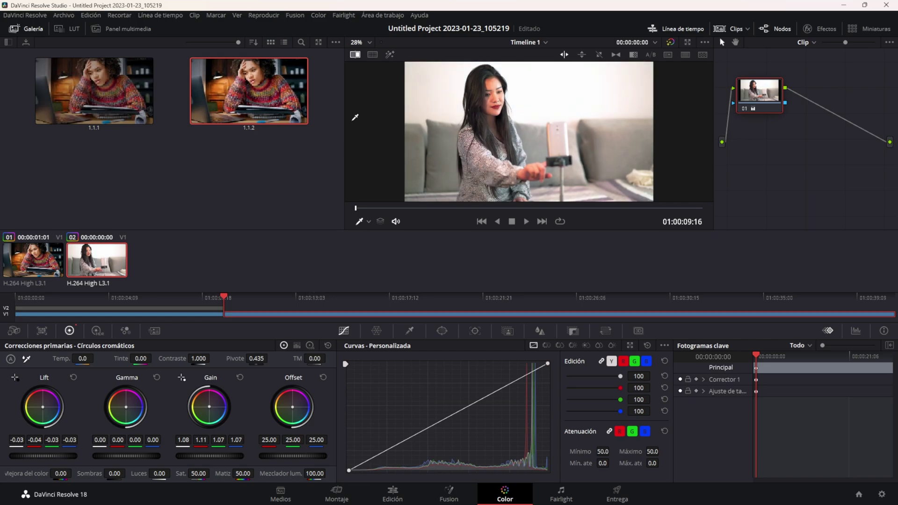
pyautogui.press('Escape')
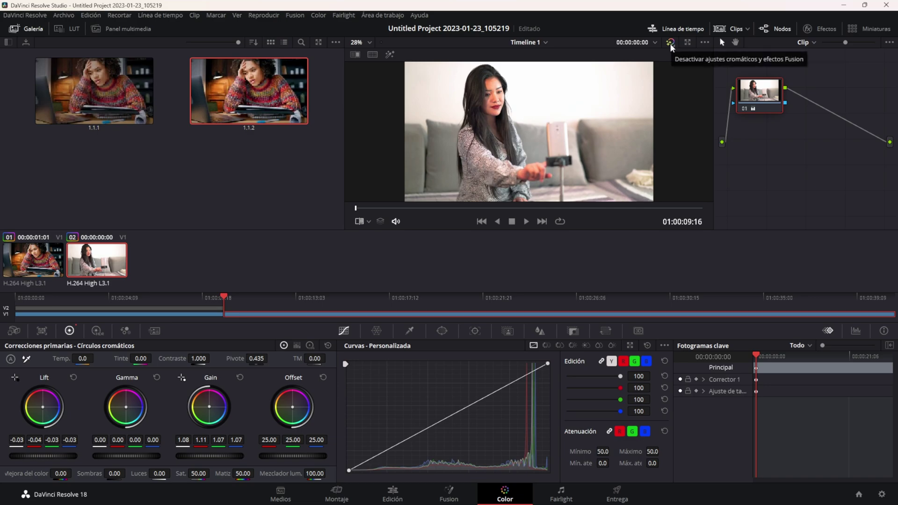
# Compare graded and ungraded footage with grade bypass, leave the grades on, and go to the Edit page
pyautogui.click(669, 43)
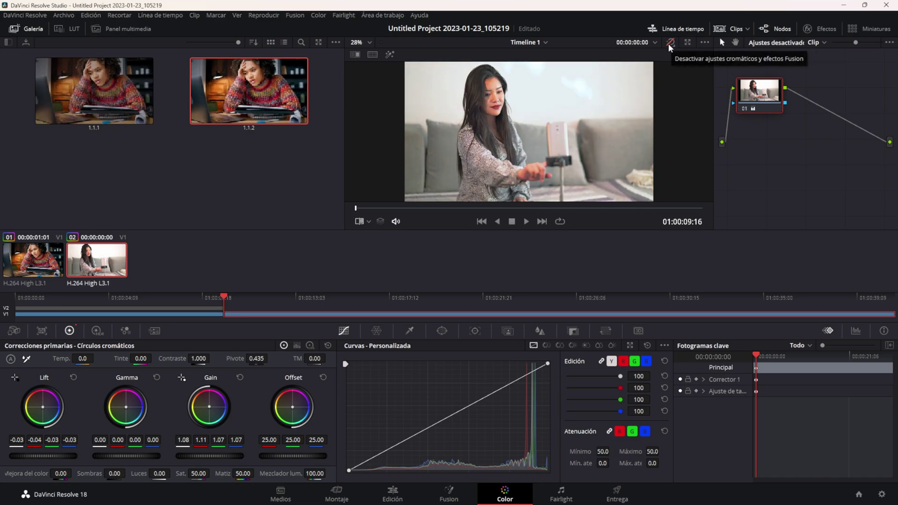
pyautogui.click(669, 43)
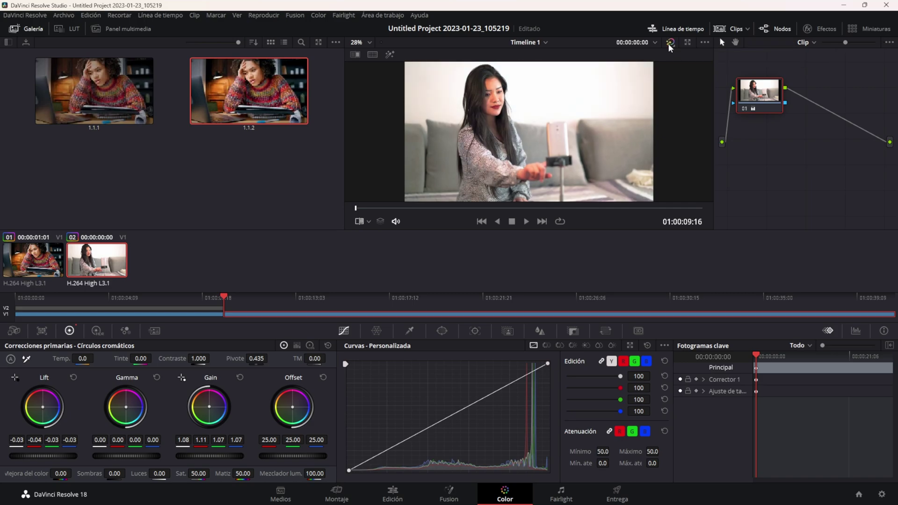
pyautogui.click(669, 43)
pyautogui.click(668, 43)
pyautogui.click(668, 43)
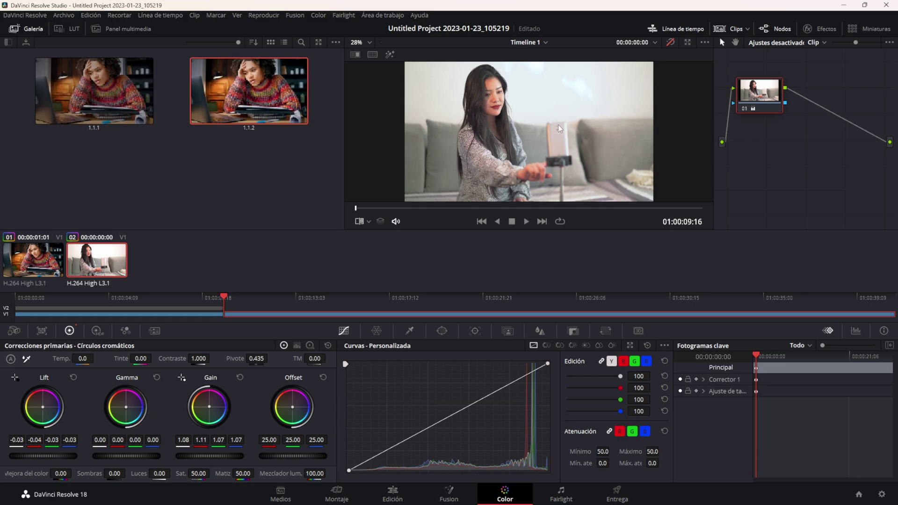
pyautogui.click(672, 41)
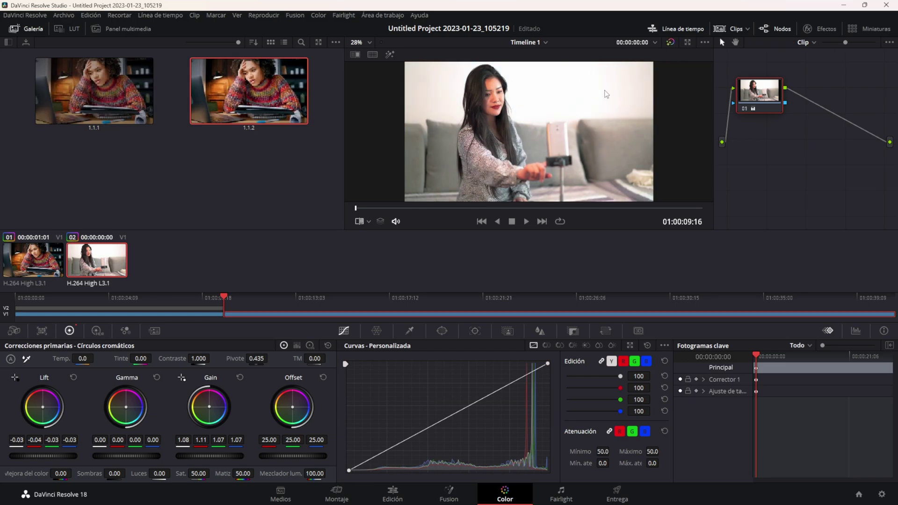
pyautogui.click(393, 495)
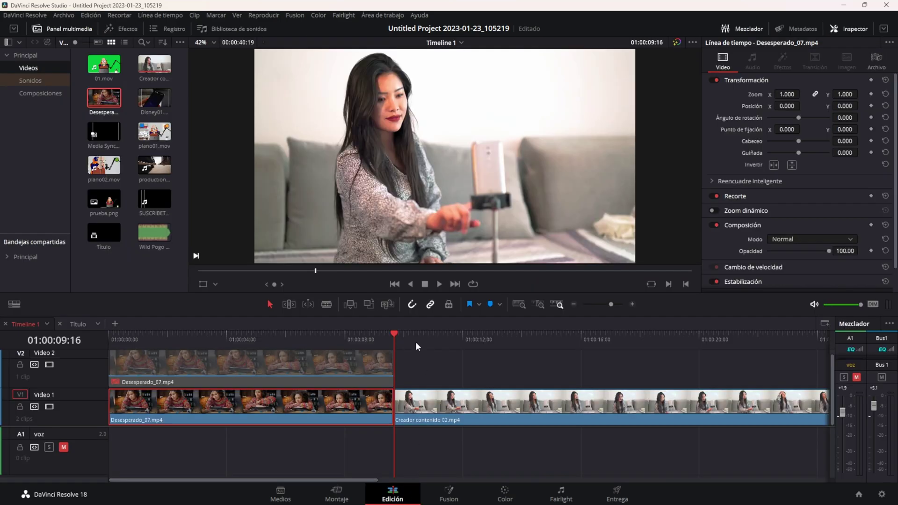
# Scrub the Edit timeline through both graded clips, then return to the Color page with Shift+6
pyautogui.moveTo(397, 336)
pyautogui.mouseDown()
pyautogui.moveTo(424, 332)
pyautogui.moveTo(356, 329)
pyautogui.moveTo(456, 332)
pyautogui.moveTo(404, 341)
pyautogui.moveTo(237, 333)
pyautogui.mouseUp()
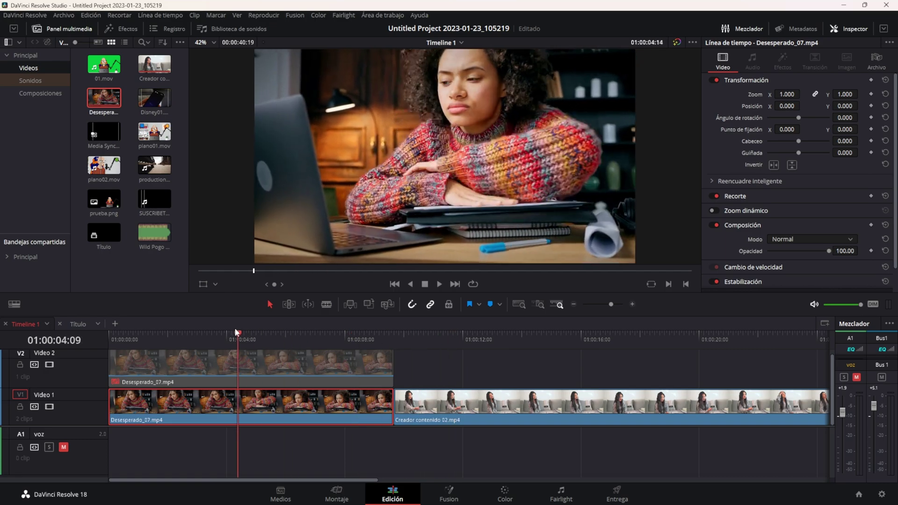
pyautogui.hotkey('shift', '6')
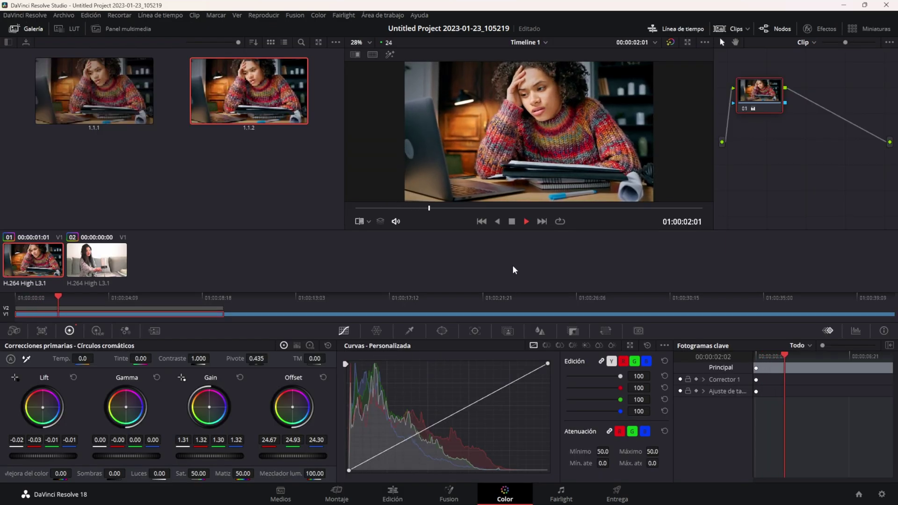